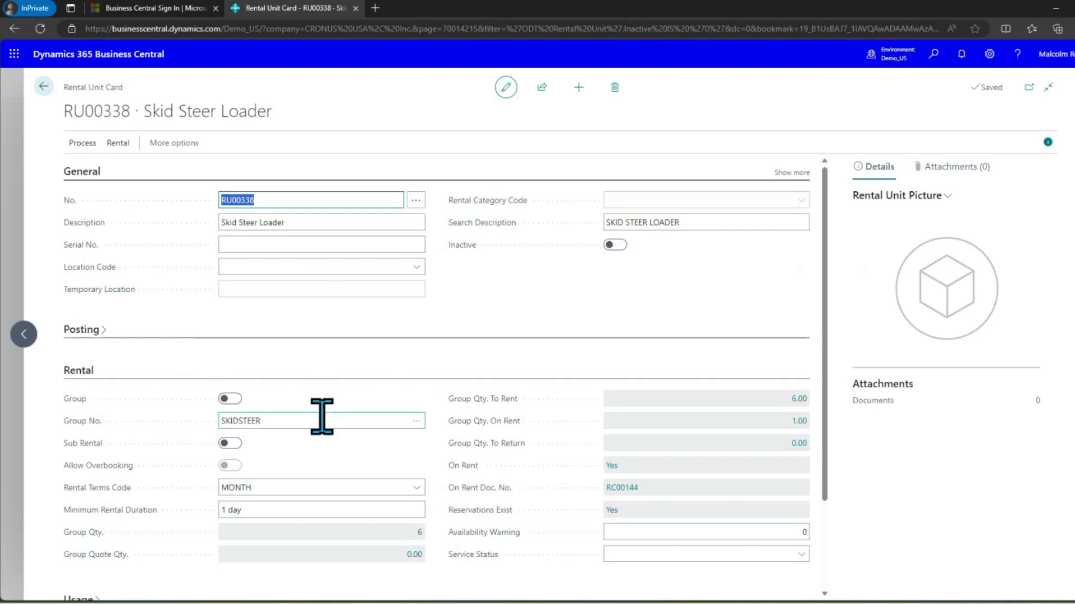
Open the skid steer loader's on-rent contract from its unit card, and review its rental lines and Ship-to address options
{"action": "scroll", "coordinate": [546, 440], "scroll_direction": "down", "scroll_amount": 1}
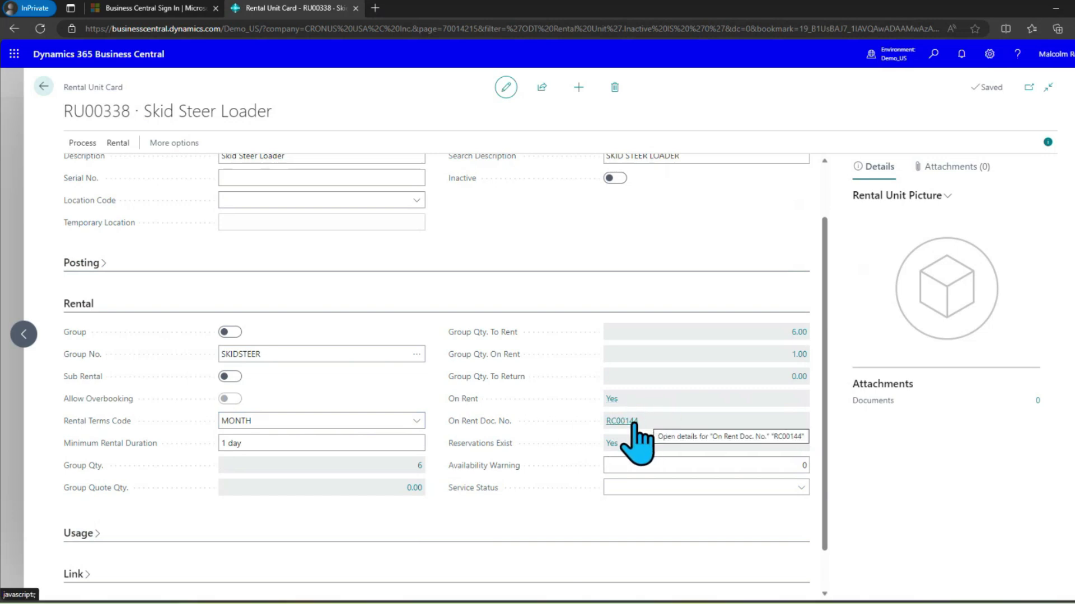
{"action": "left_click", "coordinate": [616, 424]}
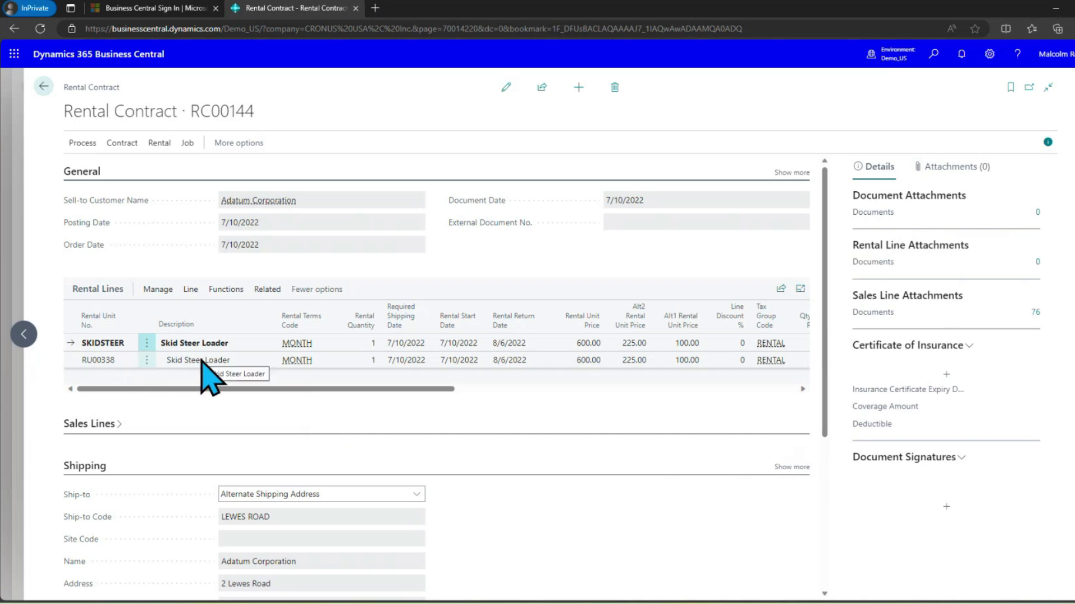
{"action": "scroll", "coordinate": [197, 361], "scroll_direction": "down", "scroll_amount": 3}
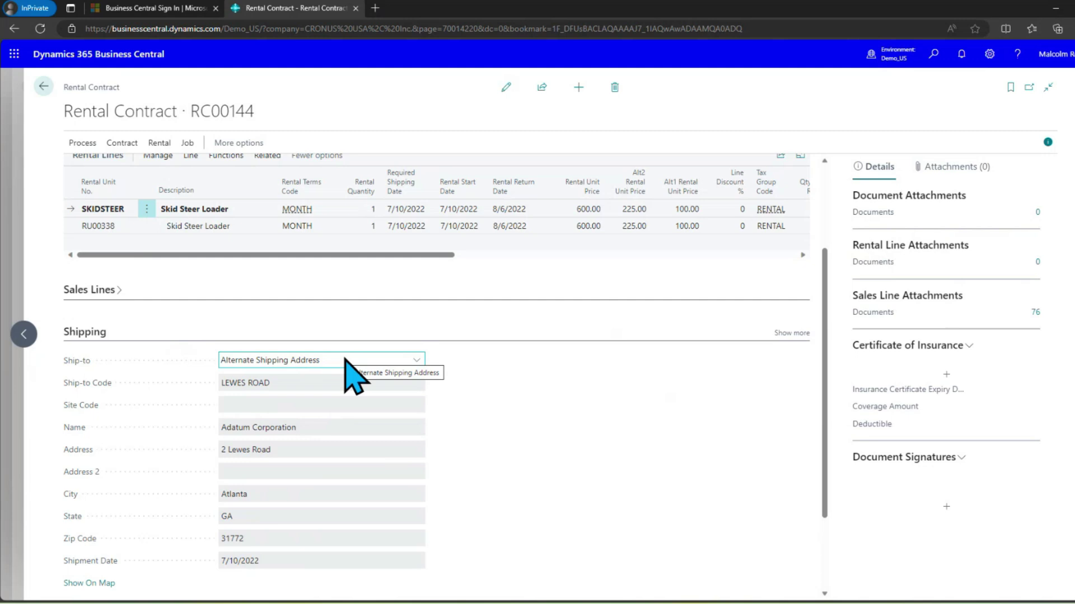
{"action": "left_click", "coordinate": [417, 360]}
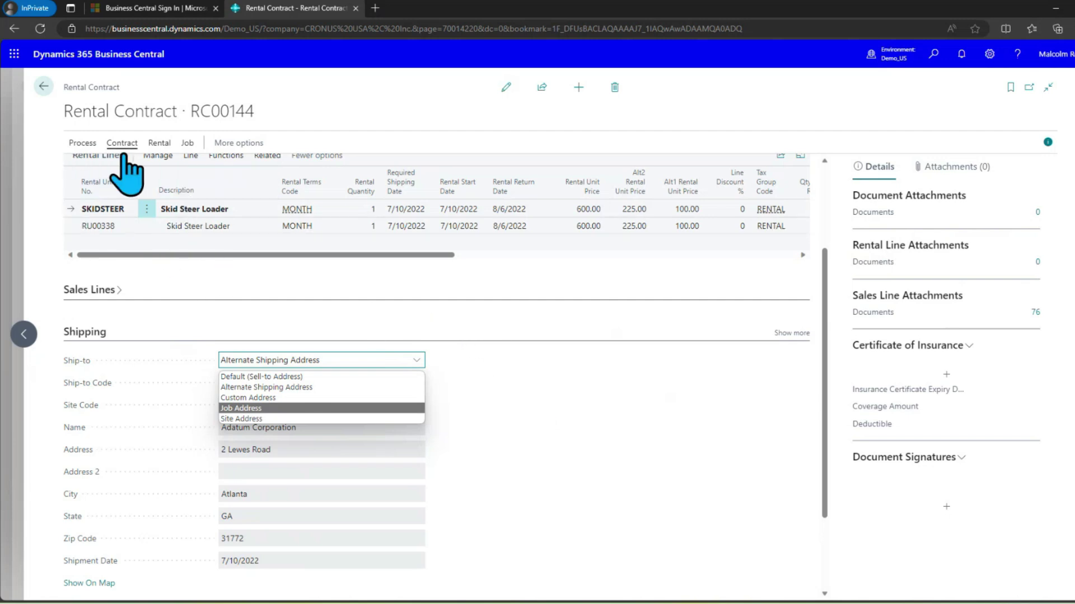
{"action": "left_click", "coordinate": [197, 150]}
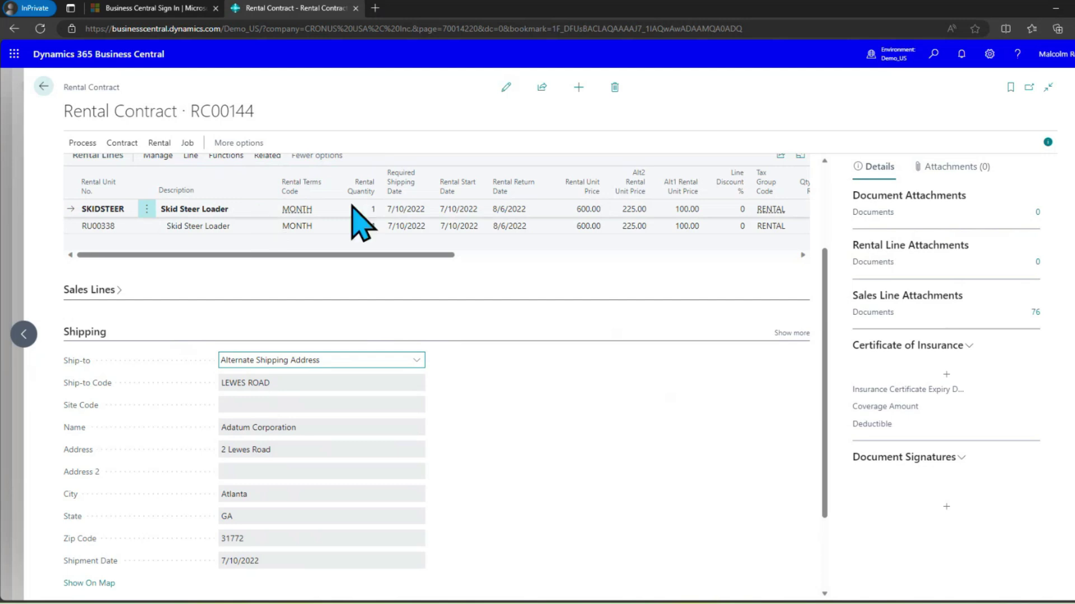
{"action": "scroll", "coordinate": [263, 257], "scroll_direction": "up", "scroll_amount": 3}
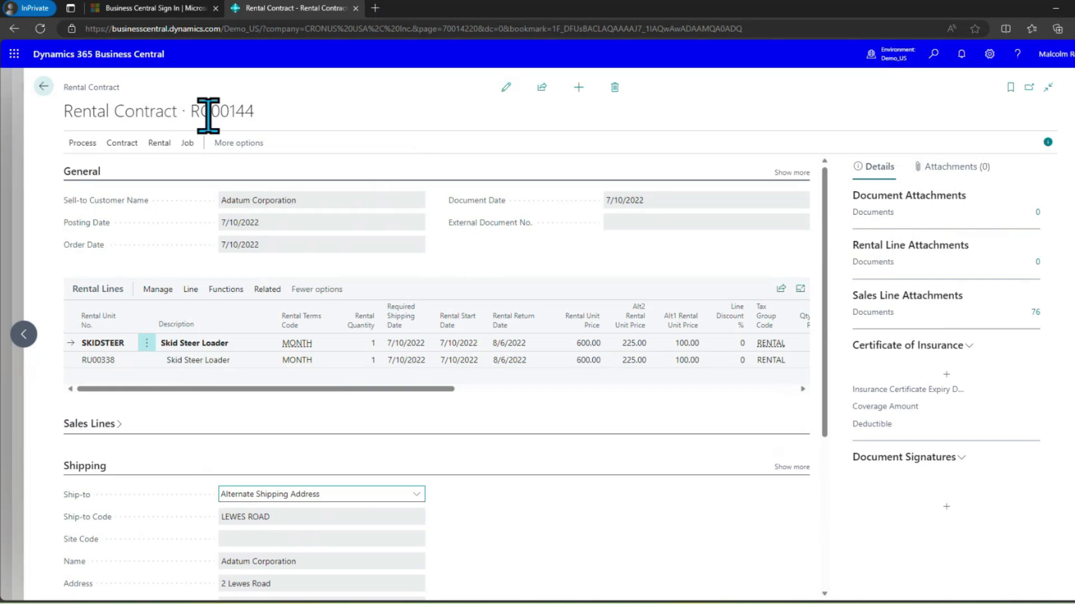
{"action": "left_click", "coordinate": [47, 90]}
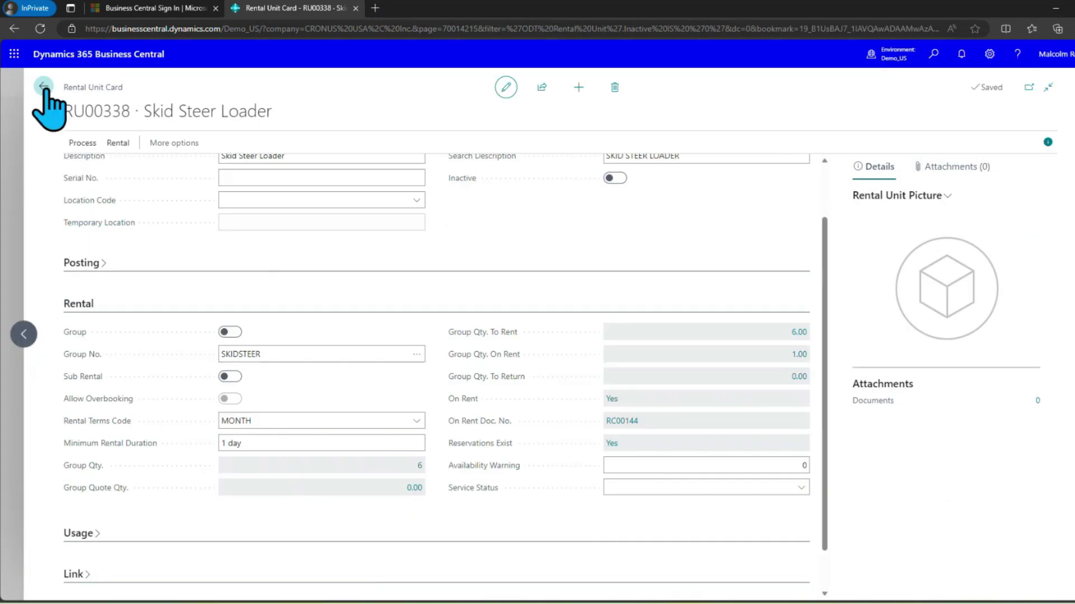
Clear the "skid" search from the rental units list and return to the ODT General Rentals home page
{"action": "left_click", "coordinate": [43, 89]}
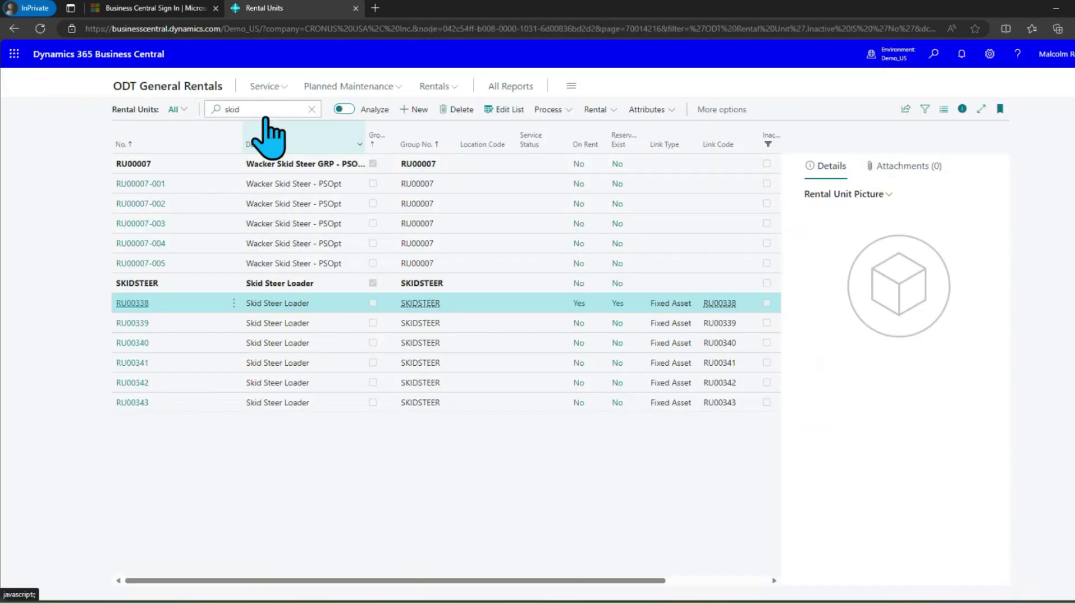
{"action": "left_click", "coordinate": [309, 109]}
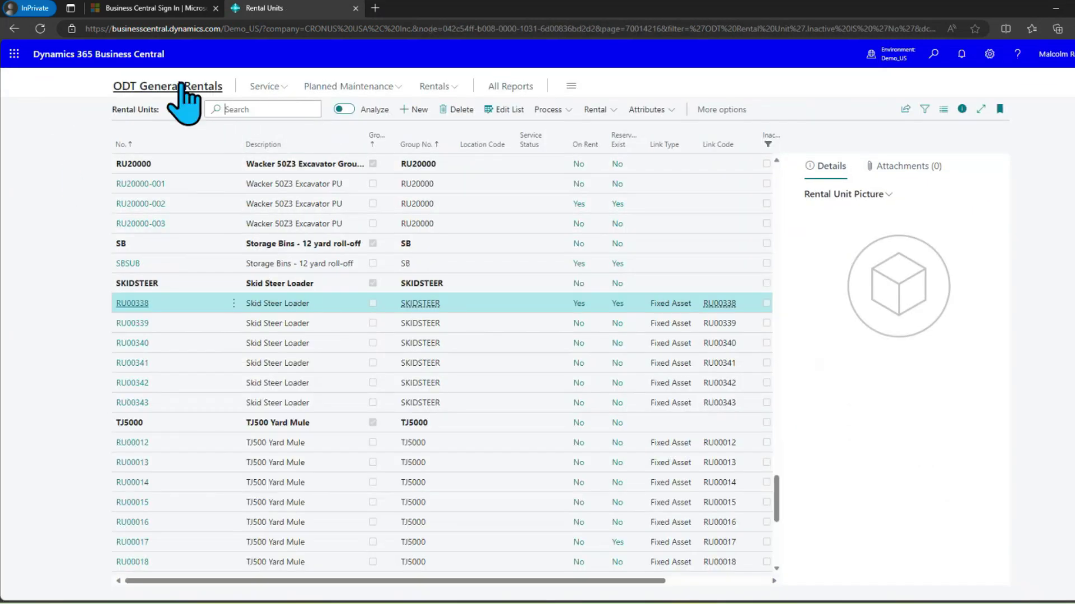
{"action": "left_click", "coordinate": [115, 86]}
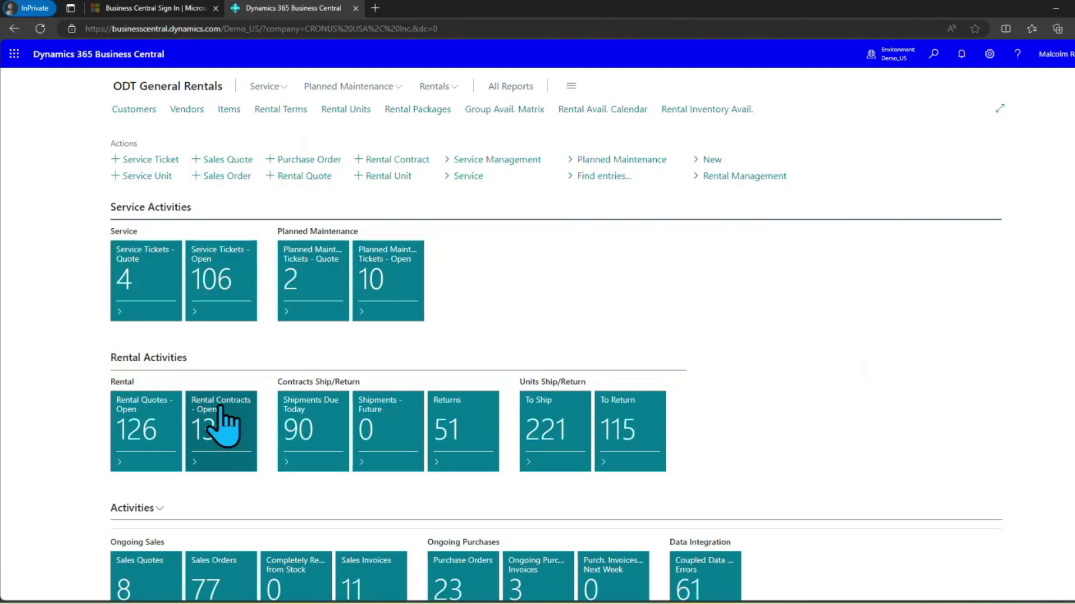
Search the open rental contracts for "ada" and look through the listed Adatum Corporation contracts
{"action": "left_click", "coordinate": [222, 427]}
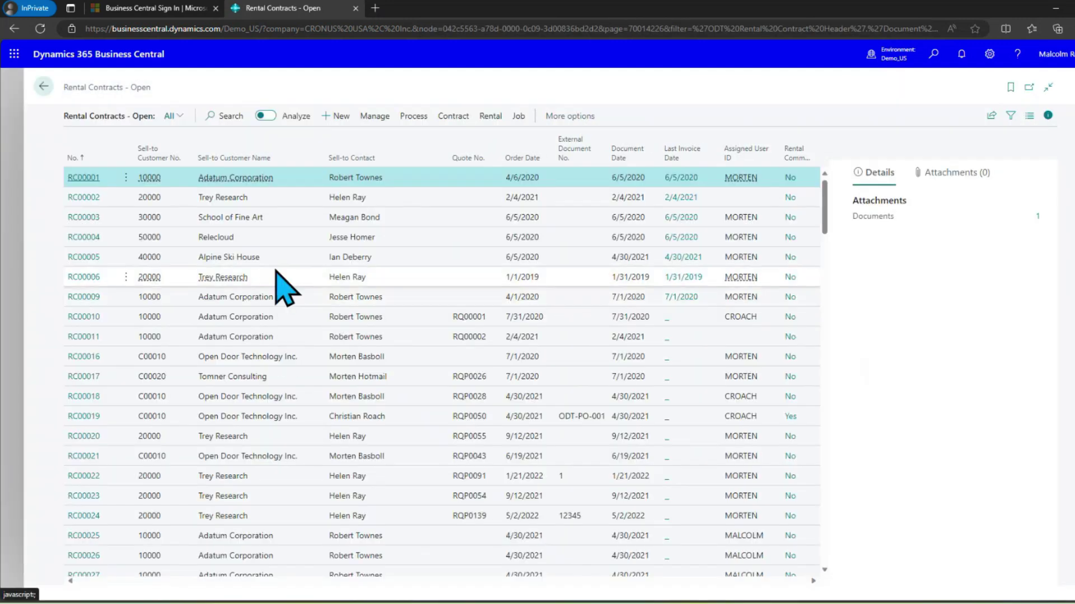
{"action": "left_click", "coordinate": [229, 118]}
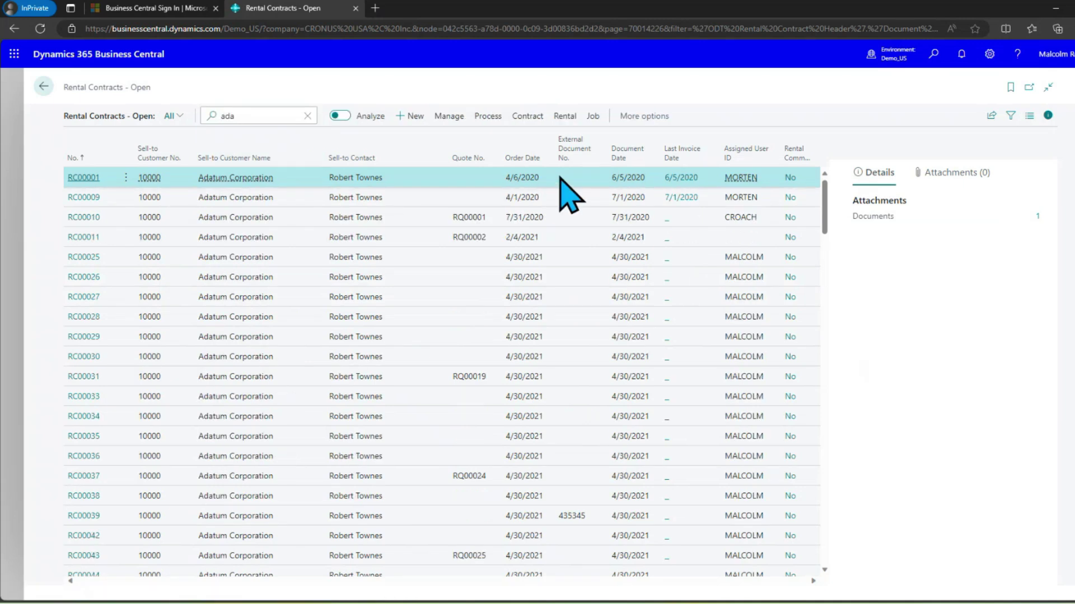
{"action": "scroll", "coordinate": [216, 356], "scroll_direction": "down", "scroll_amount": 6}
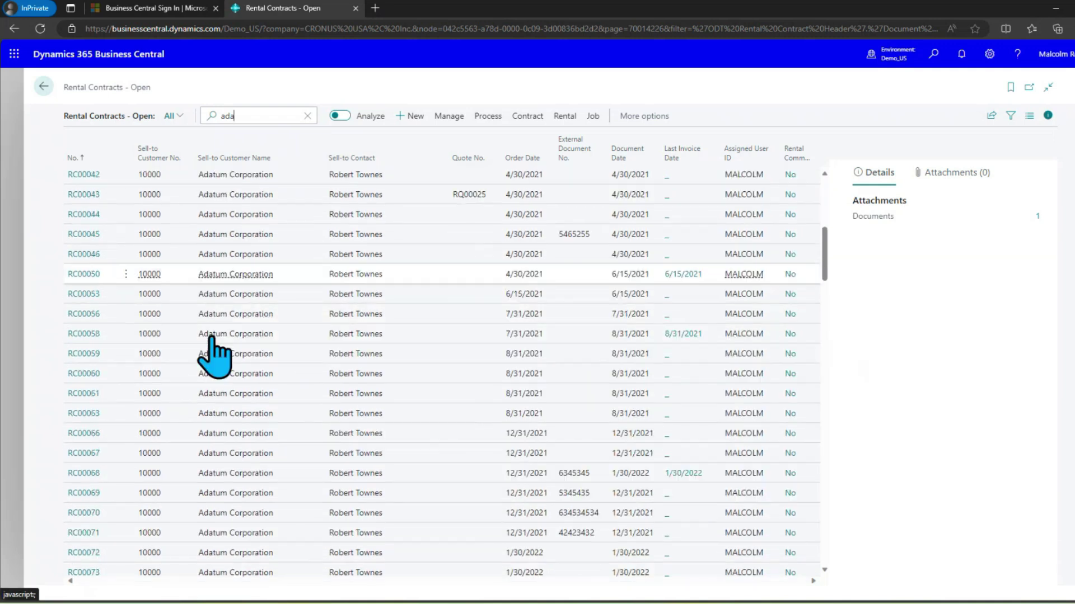
{"action": "scroll", "coordinate": [213, 339], "scroll_direction": "down", "scroll_amount": 3}
{"action": "scroll", "coordinate": [112, 540], "scroll_direction": "down", "scroll_amount": 3}
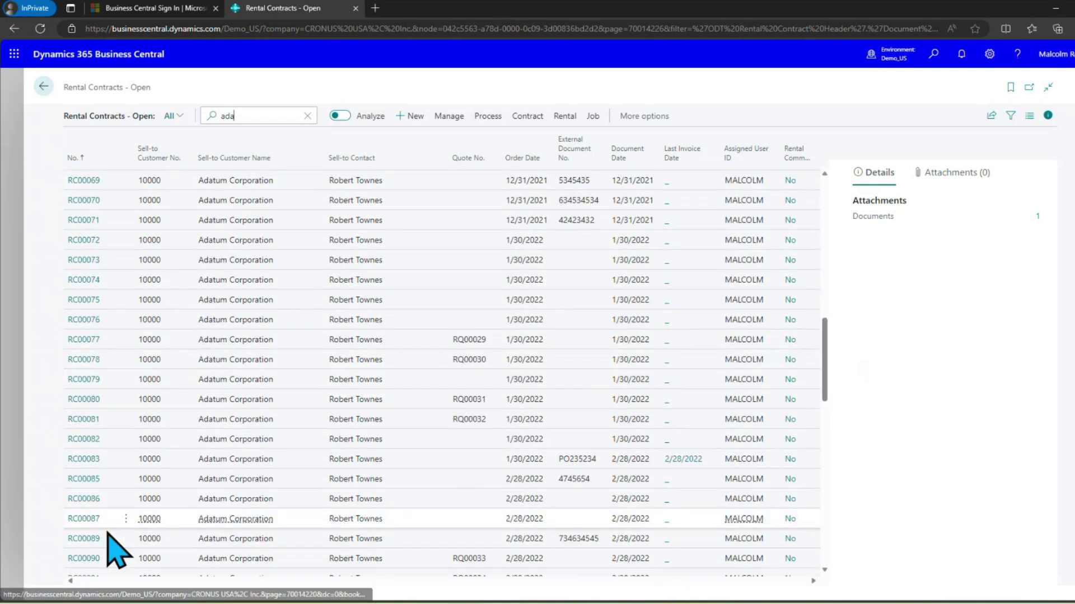
{"action": "scroll", "coordinate": [112, 543], "scroll_direction": "down", "scroll_amount": 1}
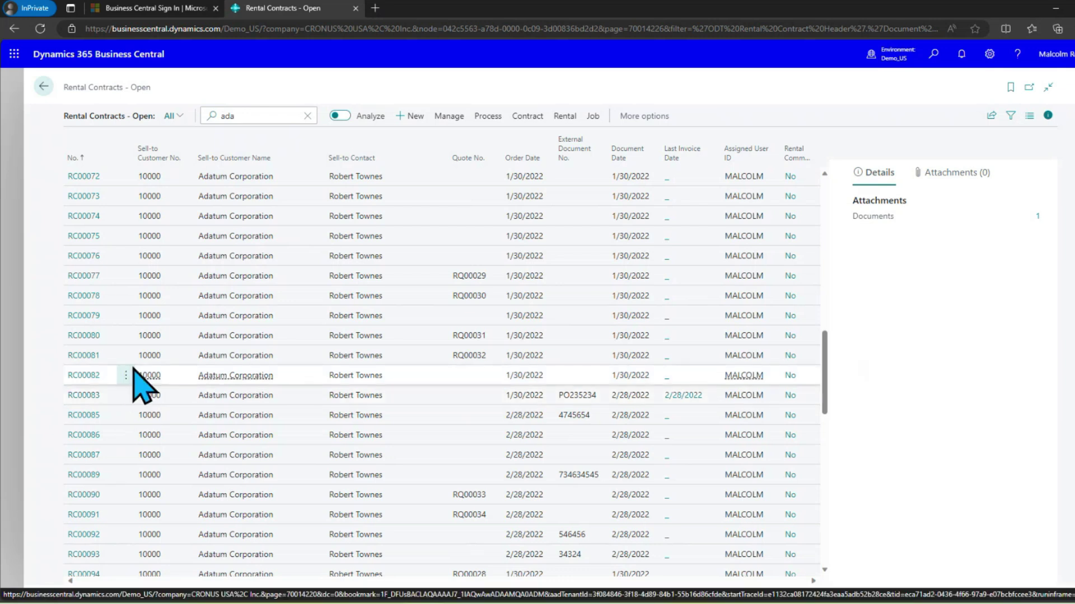
{"action": "scroll", "coordinate": [139, 387], "scroll_direction": "up", "scroll_amount": 4}
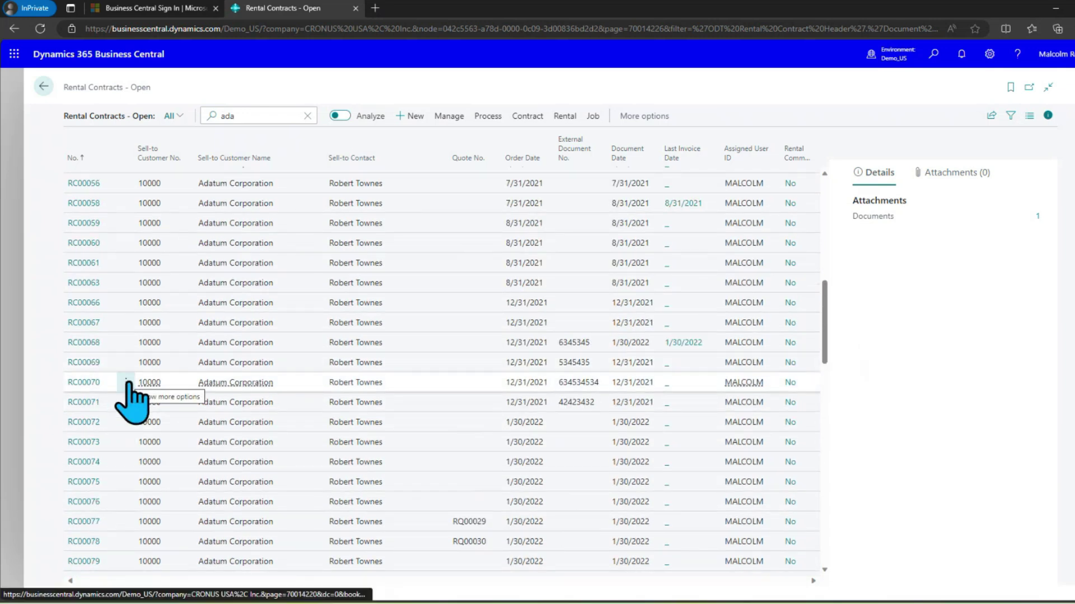
{"action": "scroll", "coordinate": [132, 369], "scroll_direction": "up", "scroll_amount": 4}
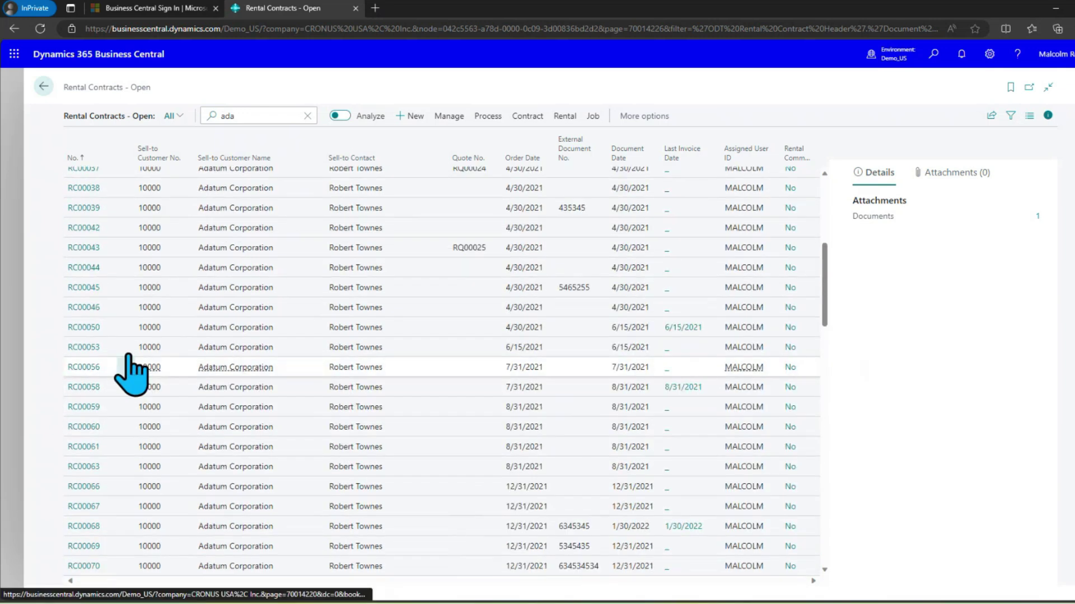
{"action": "left_click", "coordinate": [43, 85]}
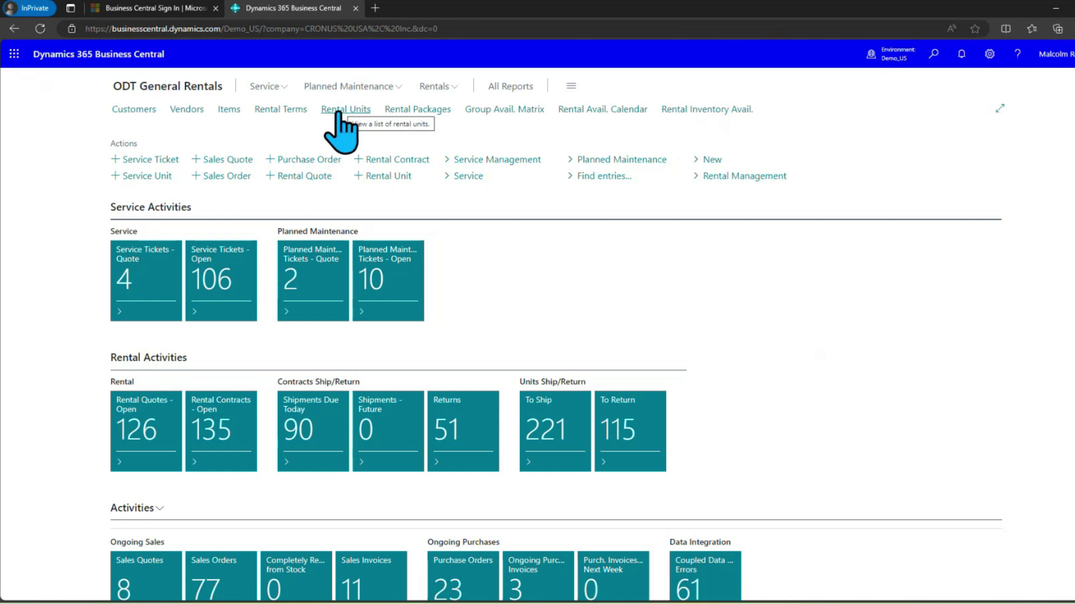
Search the open rental contracts for 144, view the matching contract, and return to the home page
{"action": "left_click", "coordinate": [221, 442]}
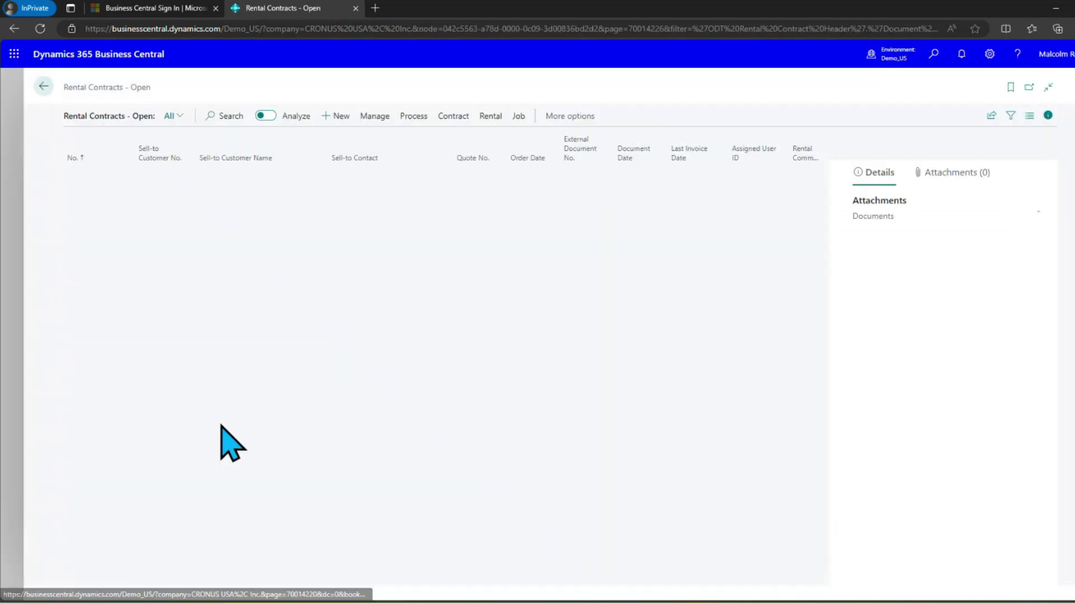
{"action": "left_click", "coordinate": [231, 116]}
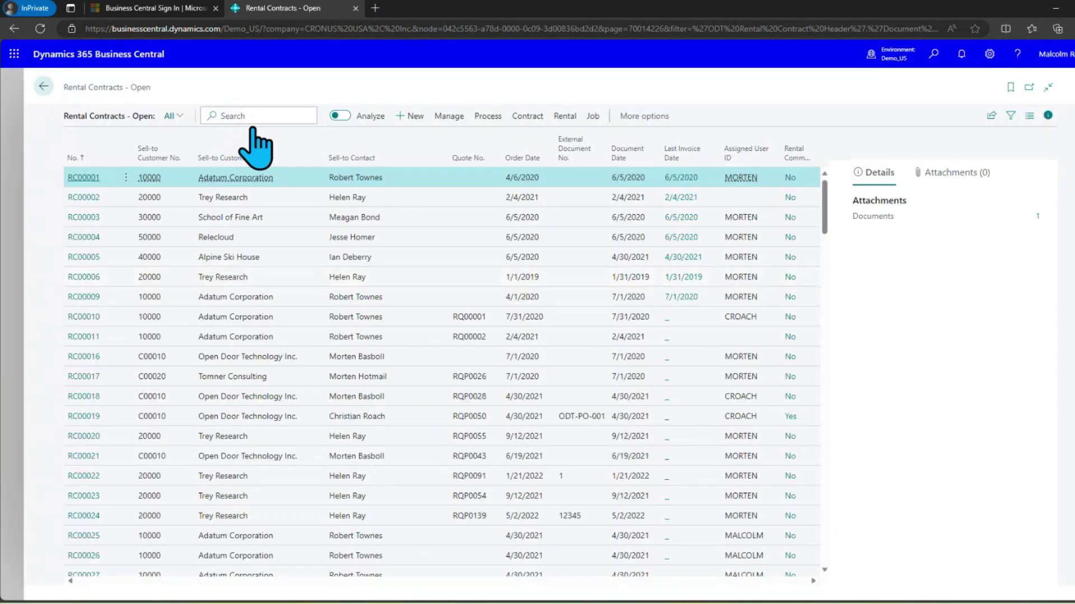
{"action": "type", "text": "144"}
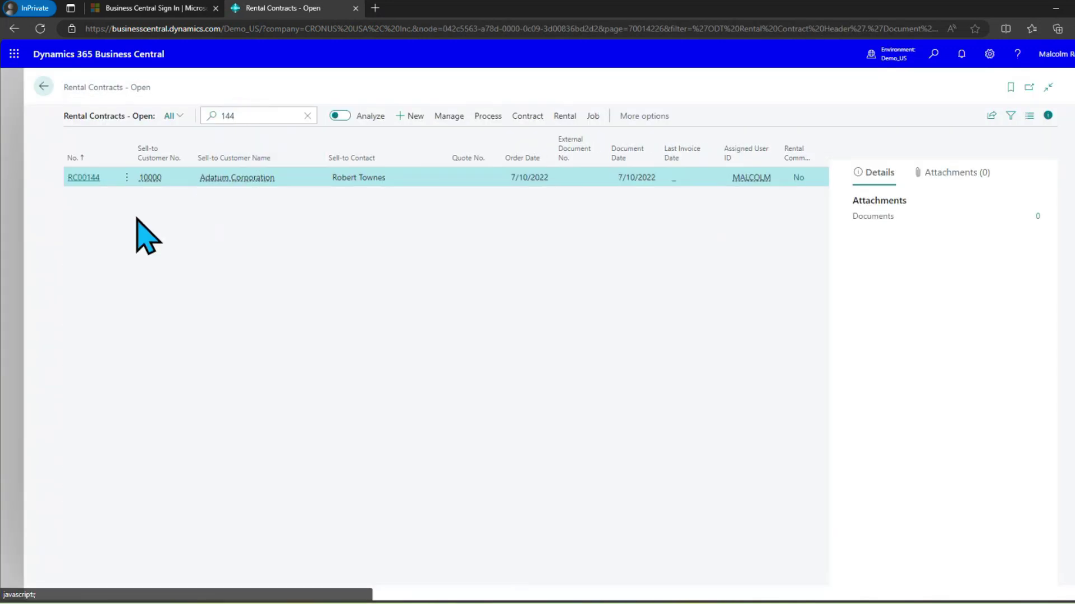
{"action": "left_click", "coordinate": [85, 178]}
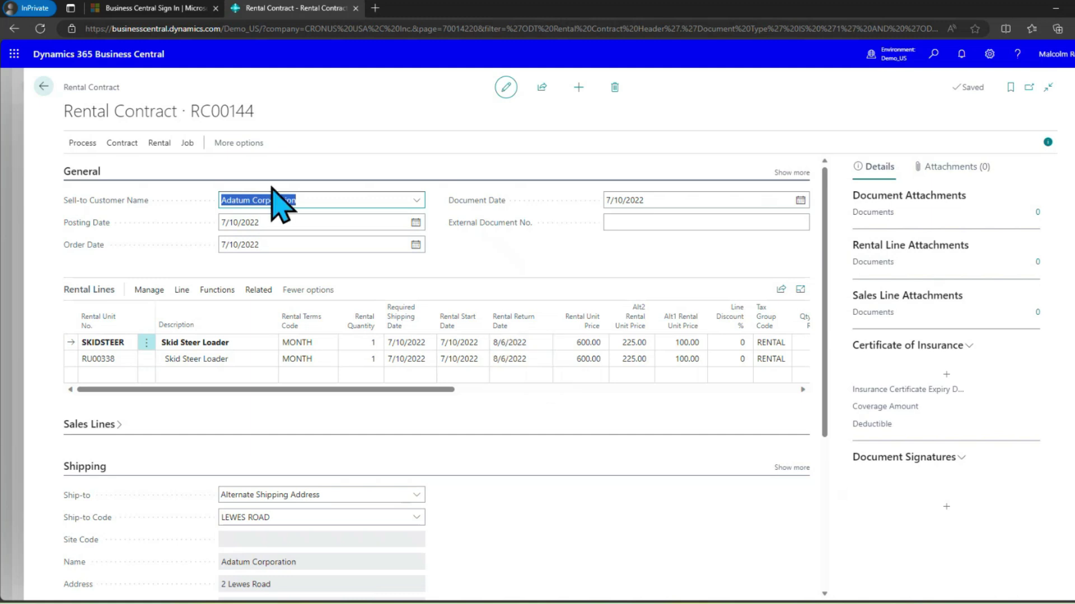
{"action": "left_click", "coordinate": [44, 86]}
{"action": "left_click", "coordinate": [43, 86]}
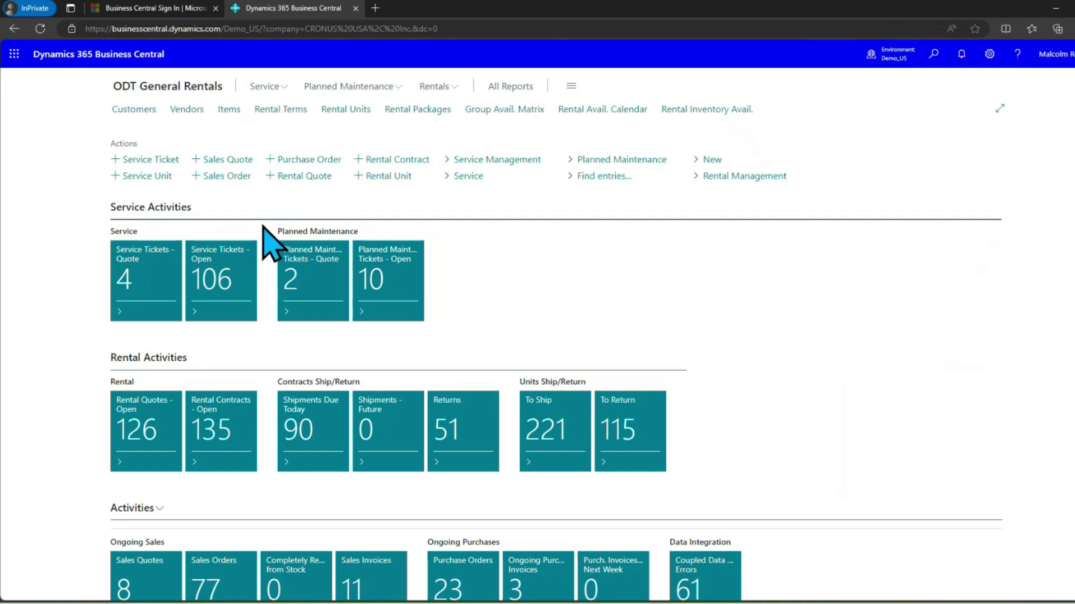
Filter the group availability matrix to the SKIDSTEER group and open the reservations behind its Reserved quantity
{"action": "left_click", "coordinate": [503, 110]}
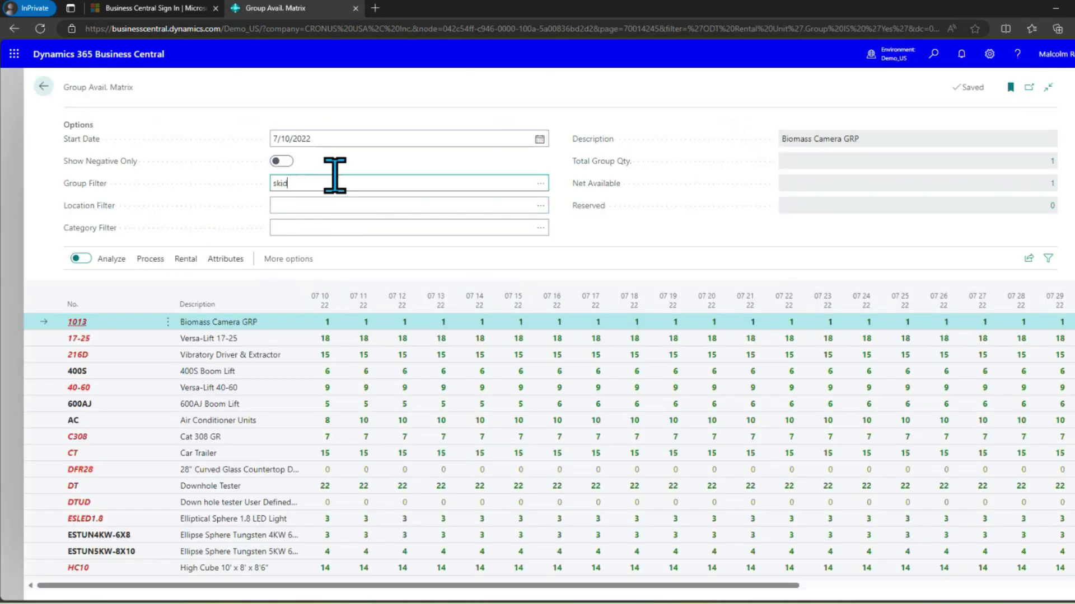
{"action": "key", "text": "Tab"}
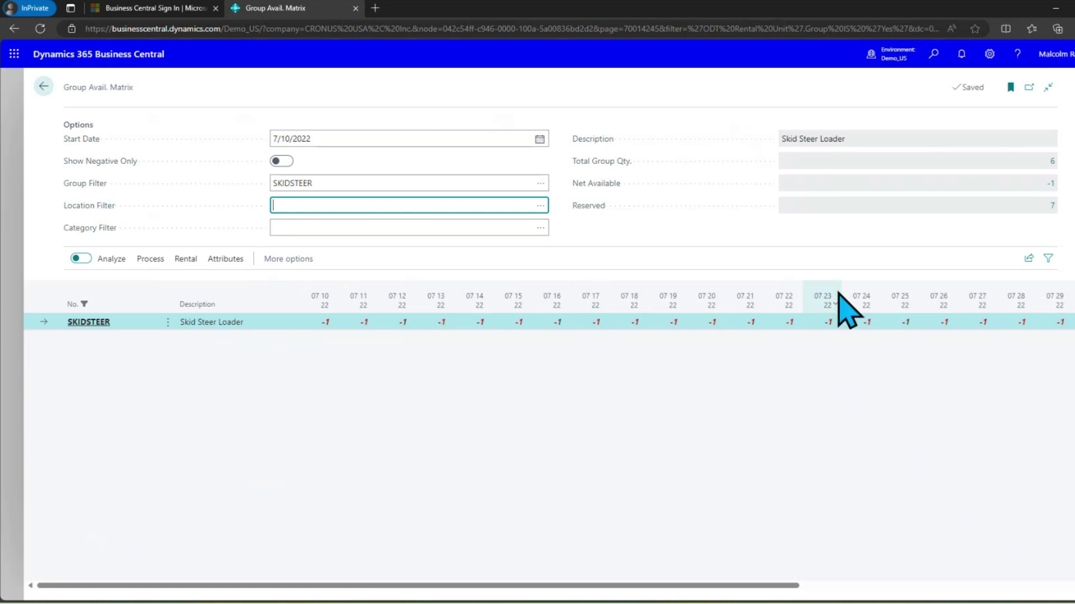
{"action": "left_click", "coordinate": [1053, 206]}
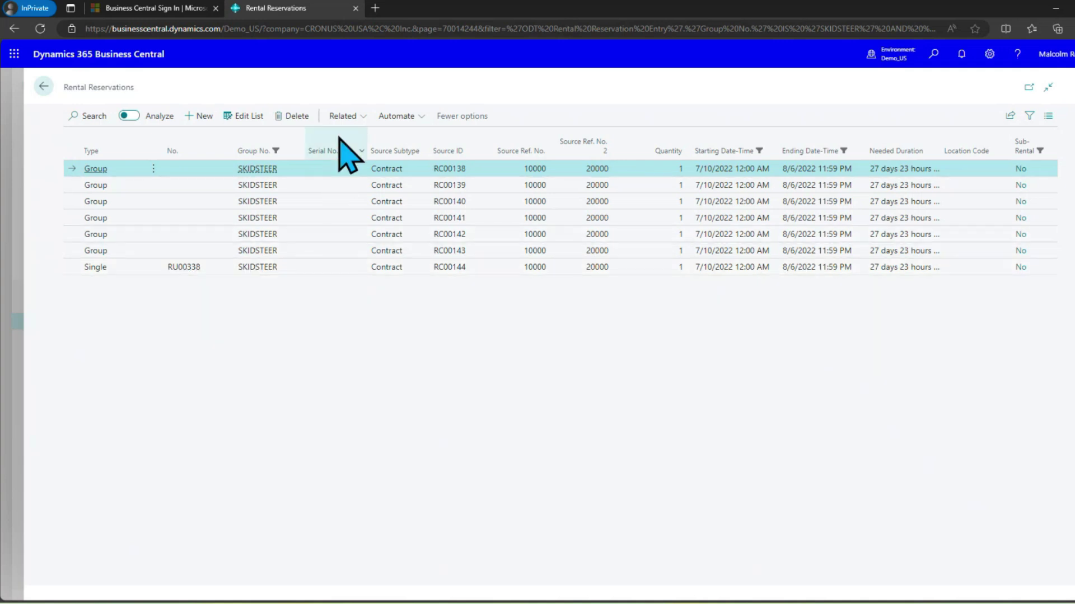
Open the rental document related to the single-unit reservation for RU00338
{"action": "left_click", "coordinate": [342, 117]}
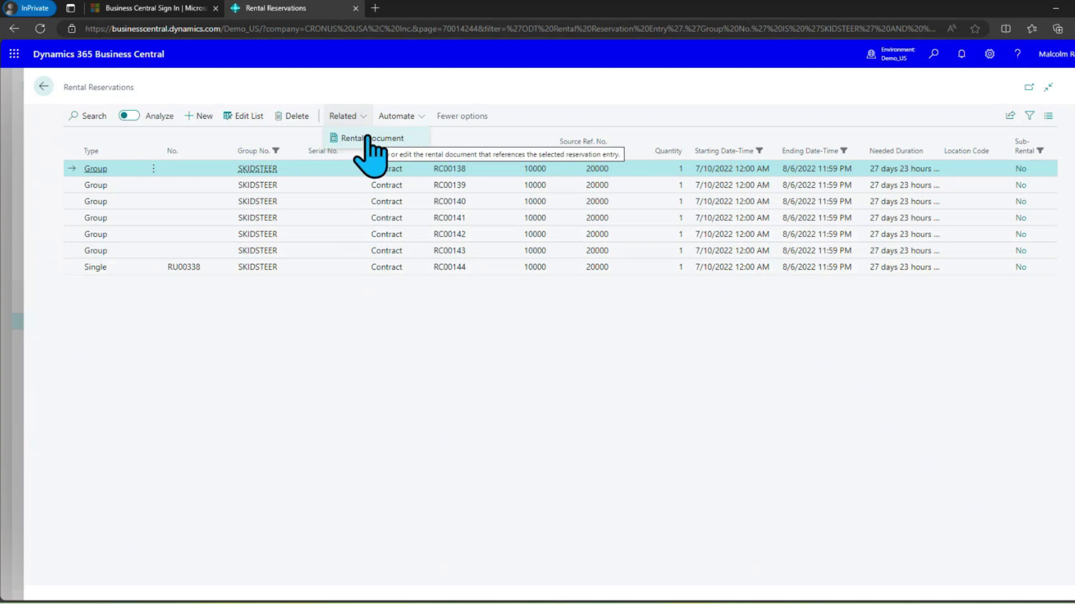
{"action": "left_click", "coordinate": [497, 268]}
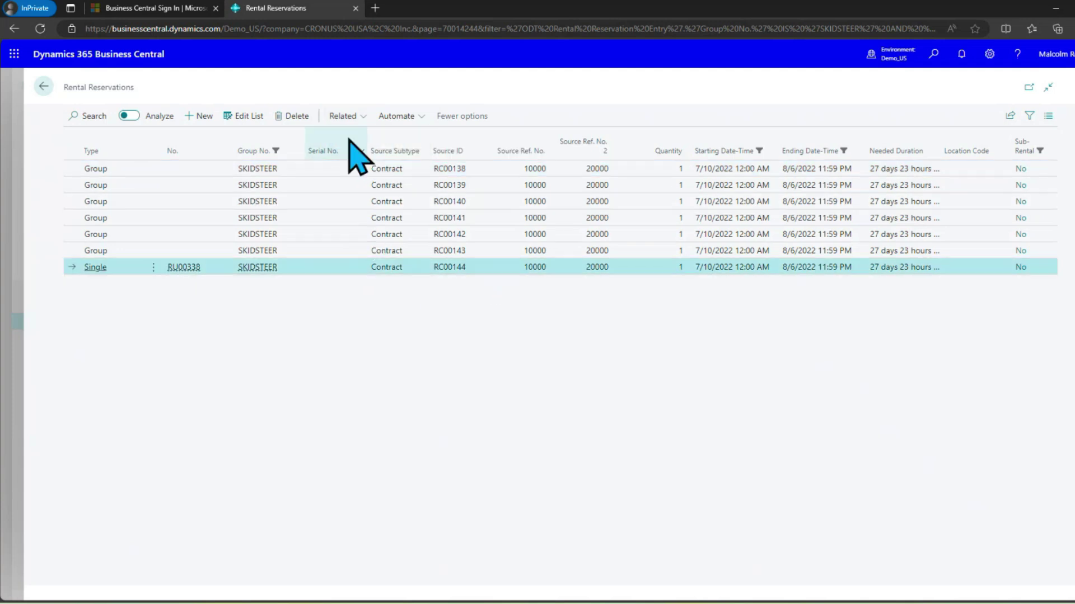
{"action": "left_click", "coordinate": [344, 117]}
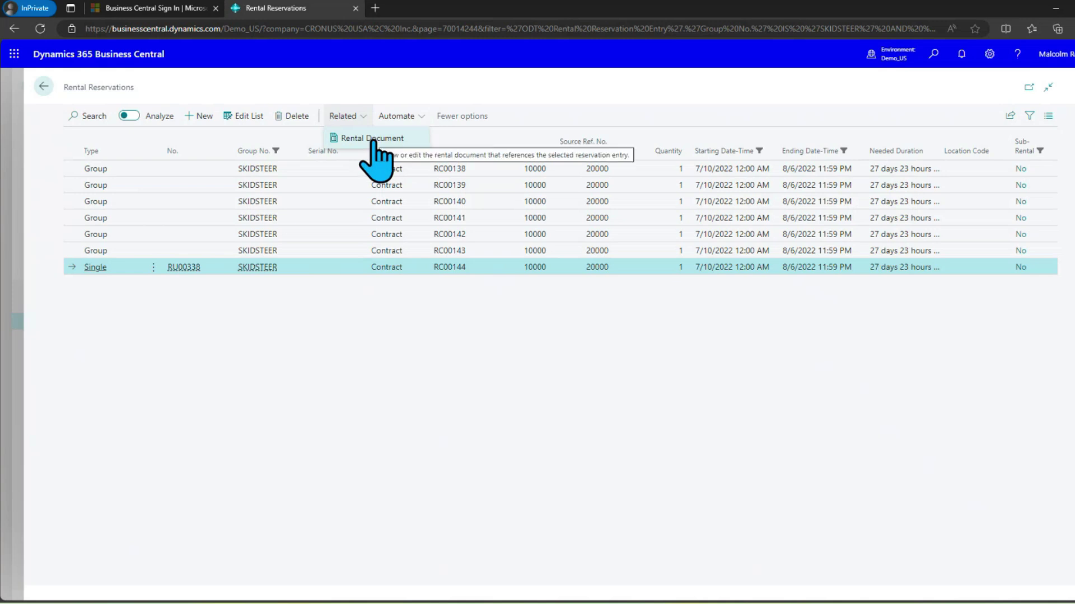
{"action": "left_click_drag", "start_coordinate": [368, 140], "coordinate": [305, 336]}
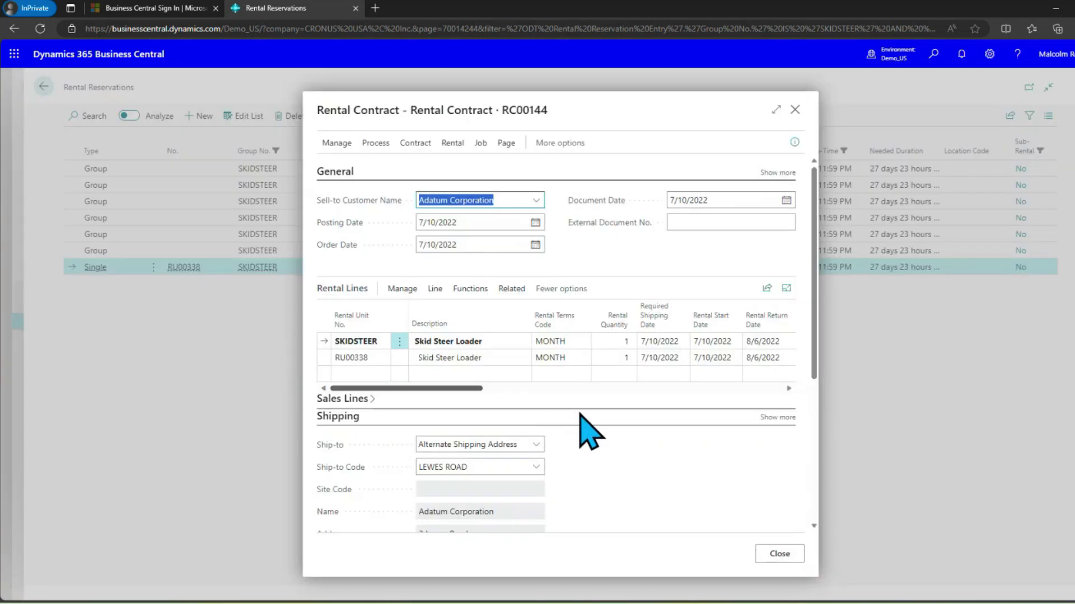
Expand the rental contract window, review its rental lines and shipping details, and return to the home page
{"action": "left_click", "coordinate": [776, 109]}
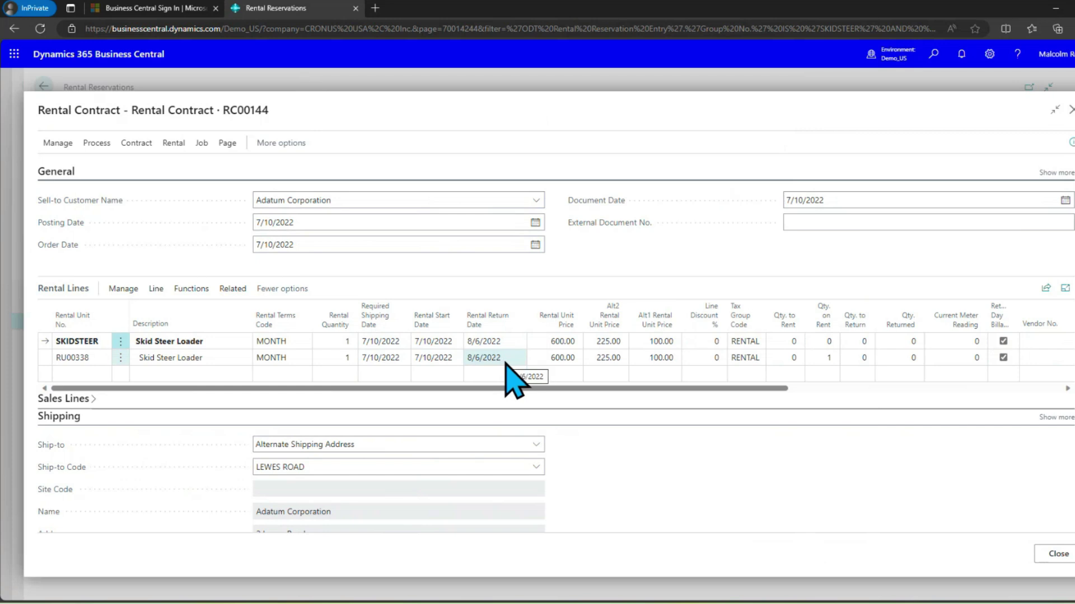
{"action": "left_click", "coordinate": [345, 468]}
{"action": "scroll", "coordinate": [344, 466], "scroll_direction": "down", "scroll_amount": 1}
{"action": "scroll", "coordinate": [344, 467], "scroll_direction": "down", "scroll_amount": 2}
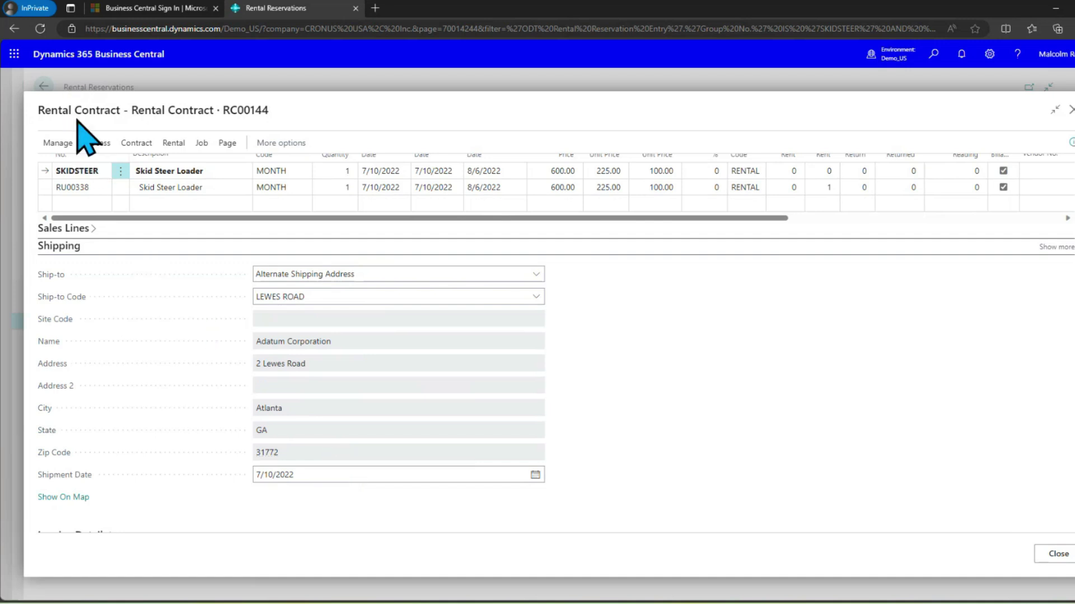
{"action": "key", "text": "Escape"}
{"action": "key", "text": "Escape"}
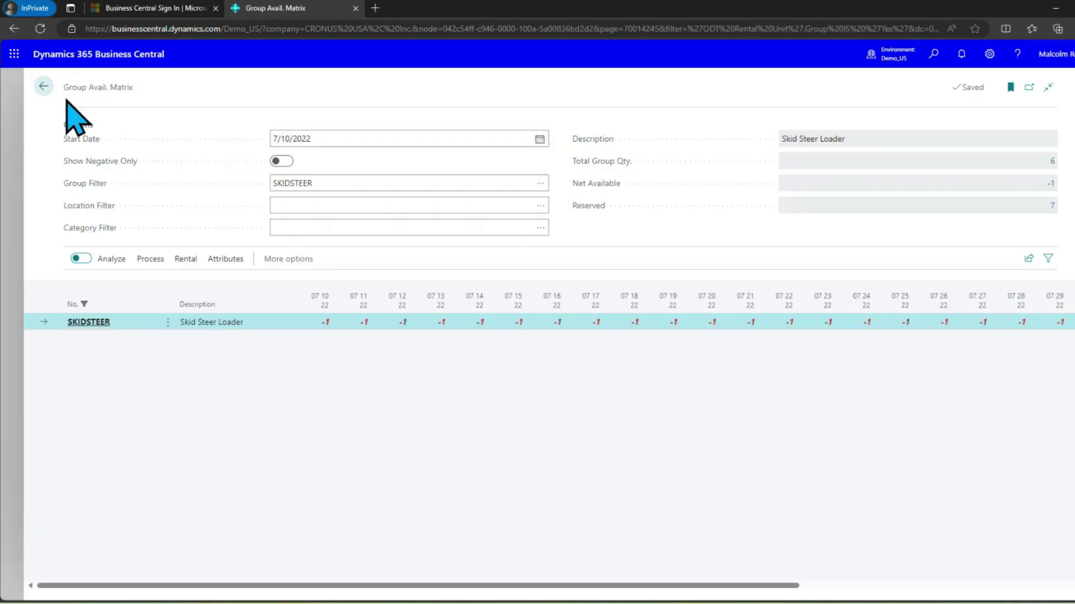
{"action": "key", "text": "Escape"}
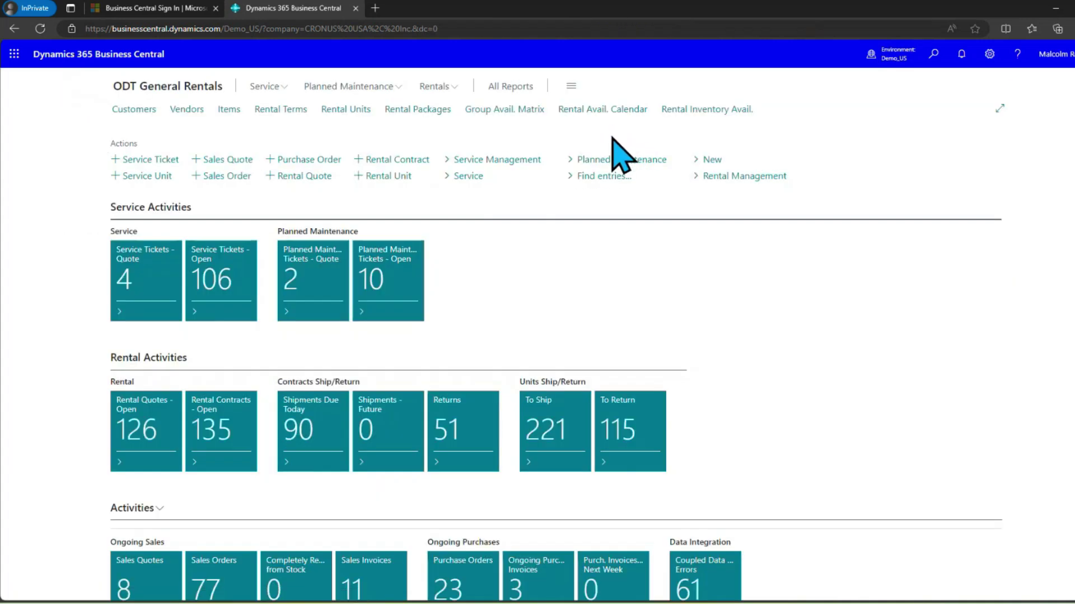
Open the rental availability calendar with the group filter set to SKIDSTEER
{"action": "left_click", "coordinate": [591, 111]}
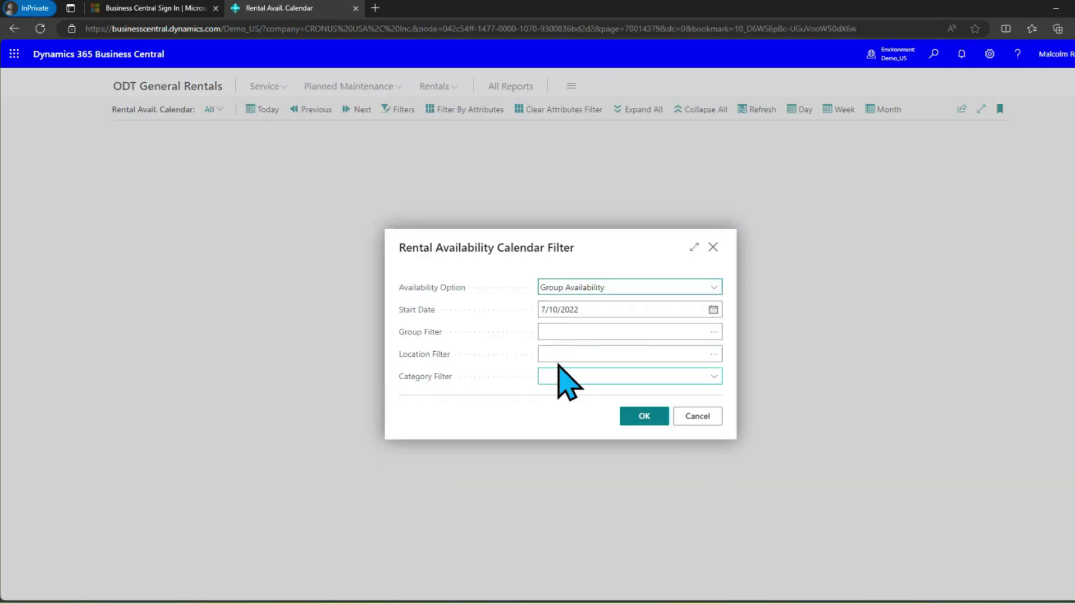
{"action": "left_click", "coordinate": [560, 331]}
{"action": "type", "text": "sk"}
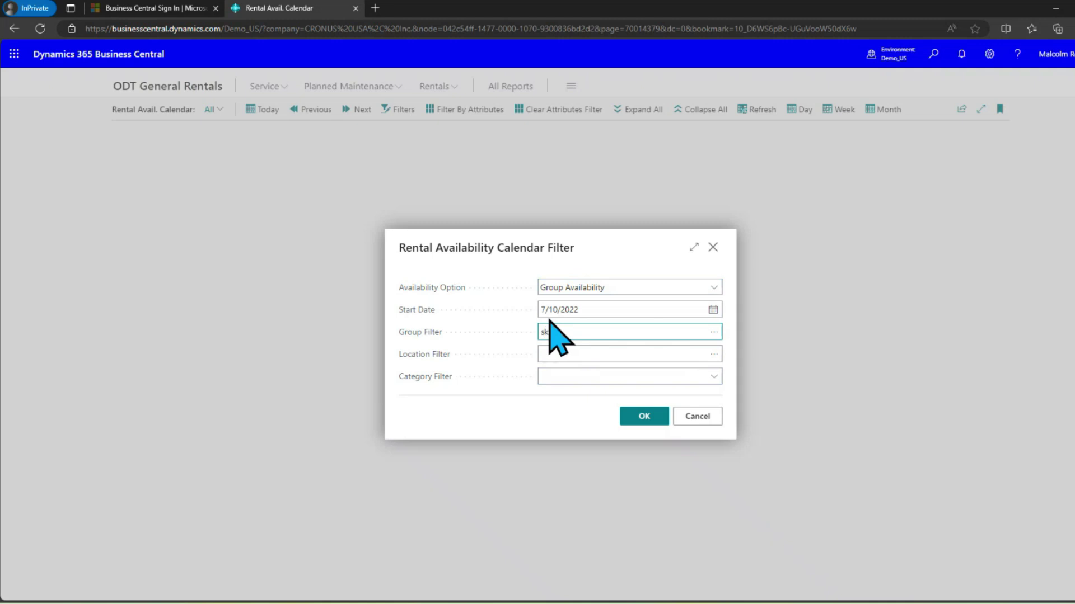
{"action": "type", "text": "idsteer"}
{"action": "left_click", "coordinate": [645, 416]}
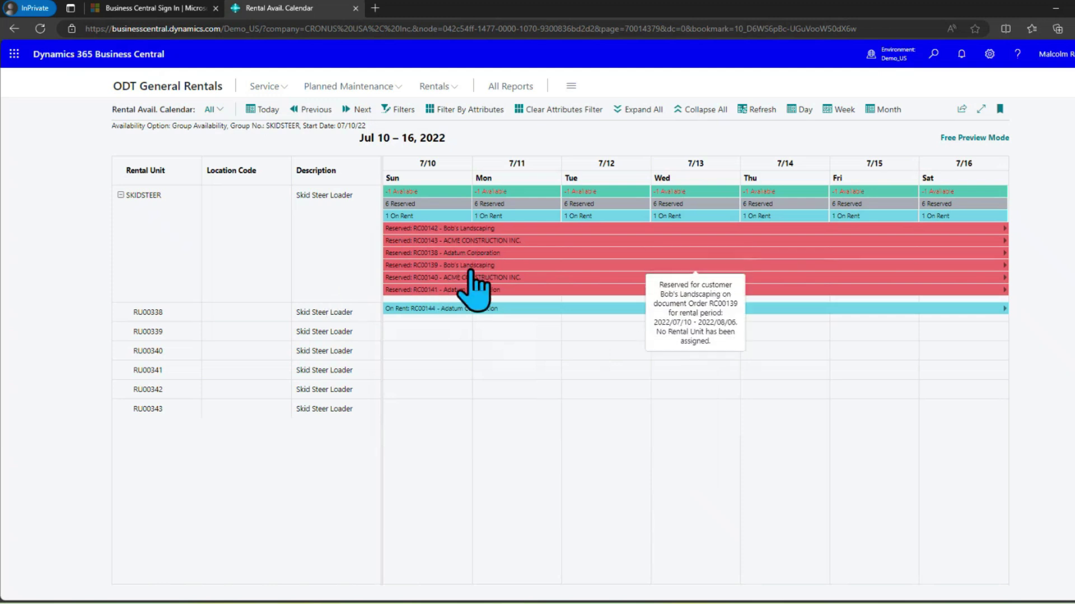
Check the calendar's booking details, open the rental contract behind the on-rent booking of RU00338, and review its rental lines and shipping details
{"action": "mouse_move", "coordinate": [428, 283]}
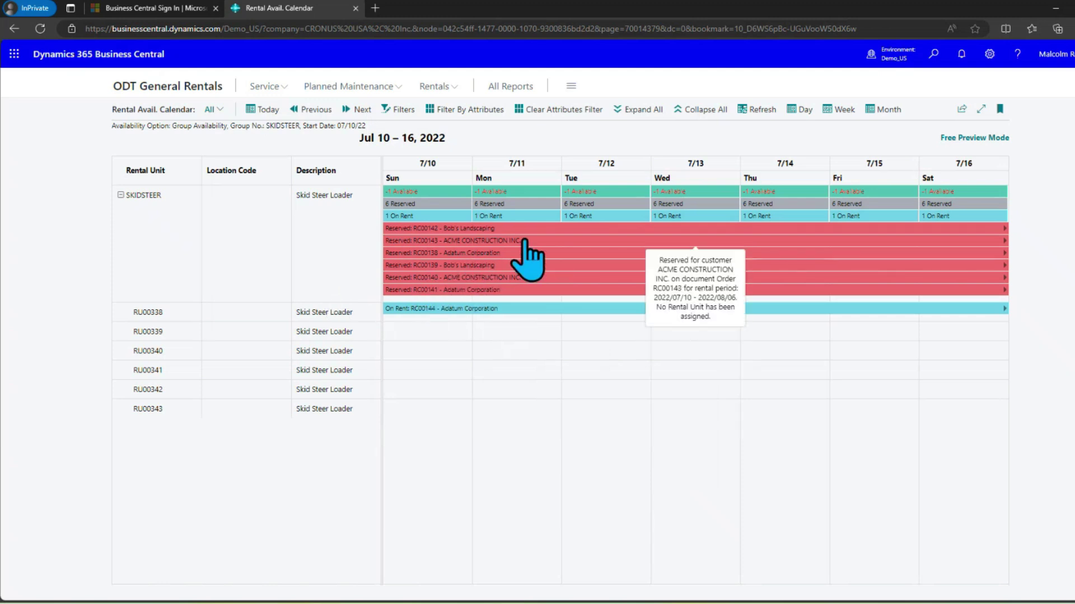
{"action": "mouse_move", "coordinate": [519, 242]}
{"action": "mouse_move", "coordinate": [497, 291]}
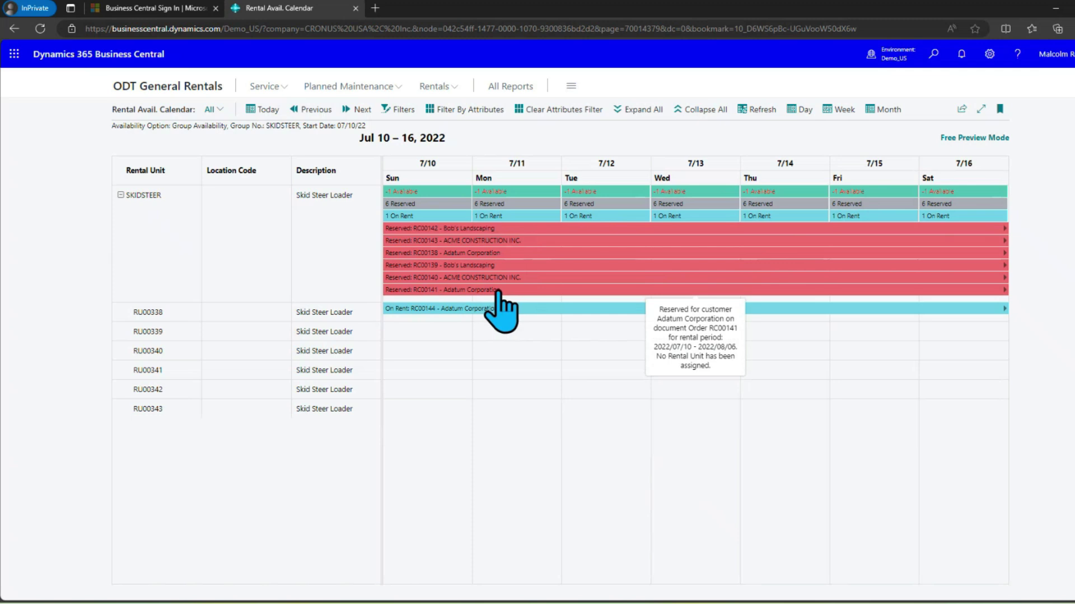
{"action": "mouse_move", "coordinate": [473, 308]}
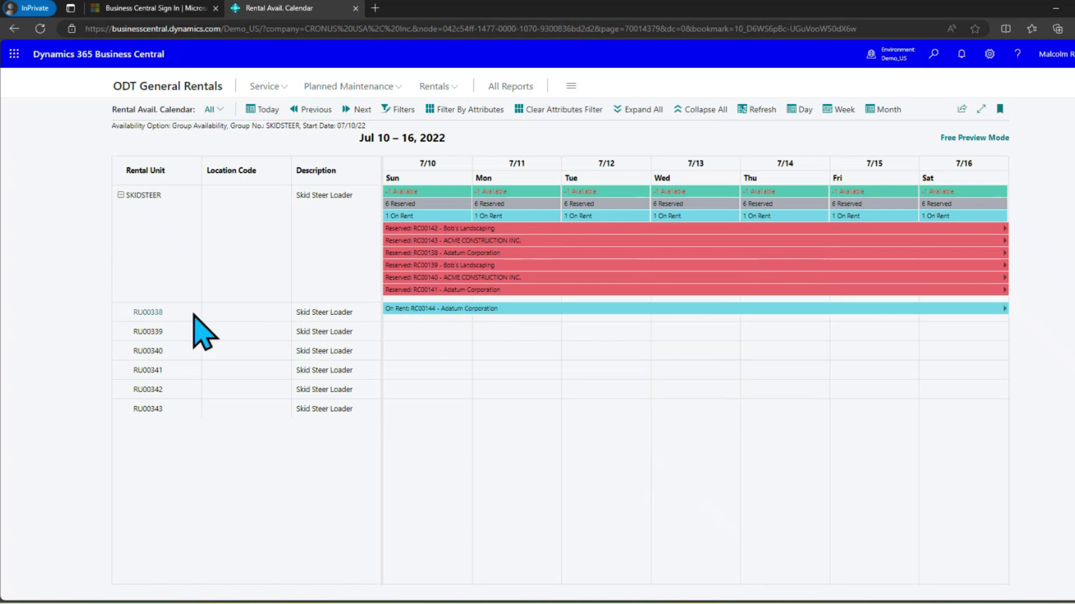
{"action": "mouse_move", "coordinate": [415, 309]}
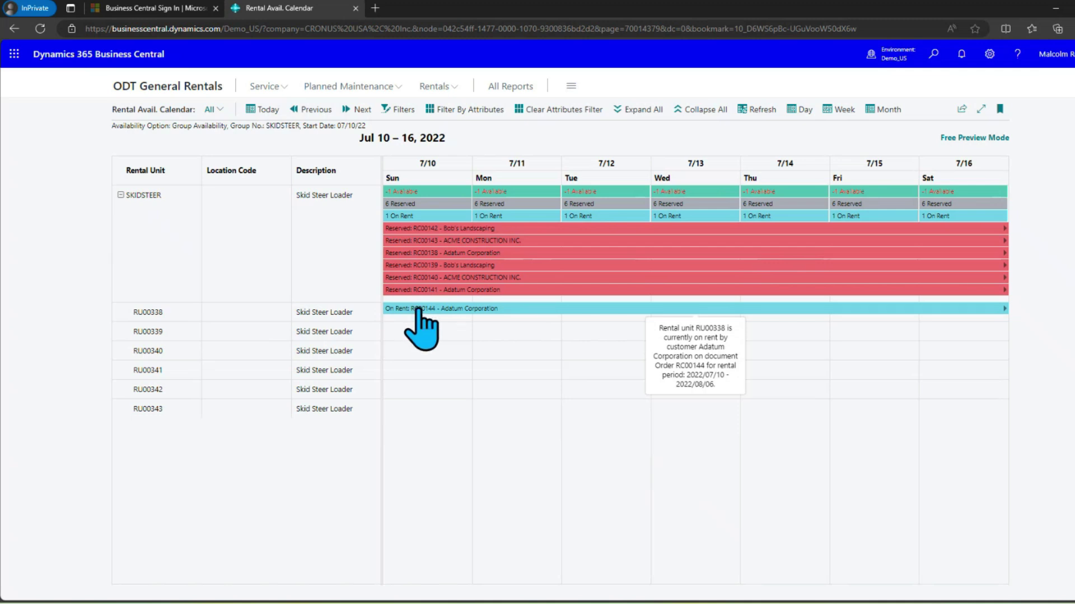
{"action": "left_click", "coordinate": [417, 309]}
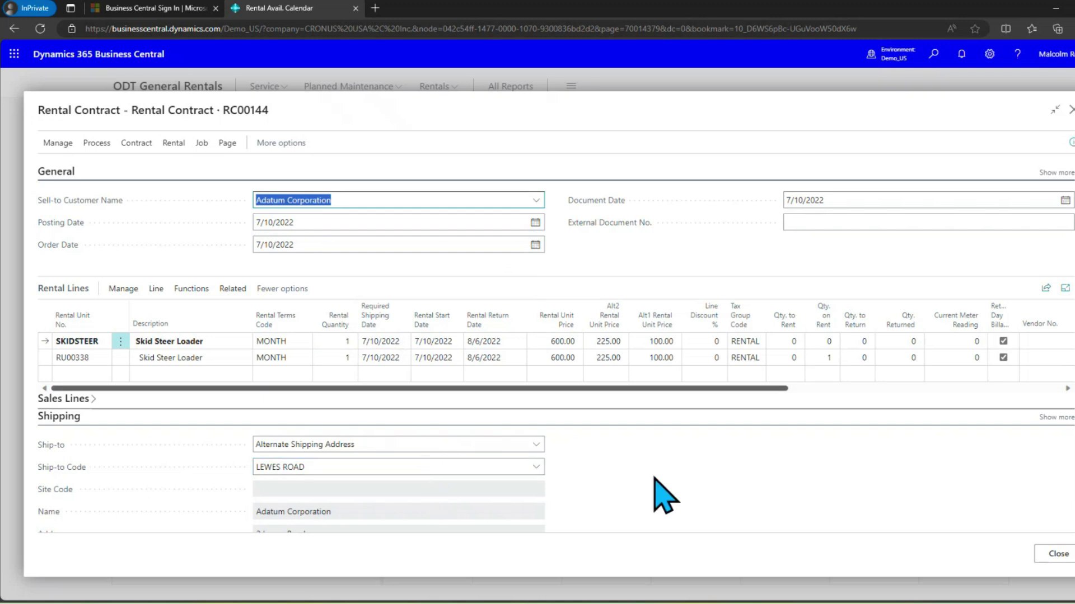
{"action": "scroll", "coordinate": [664, 495], "scroll_direction": "down", "scroll_amount": 3}
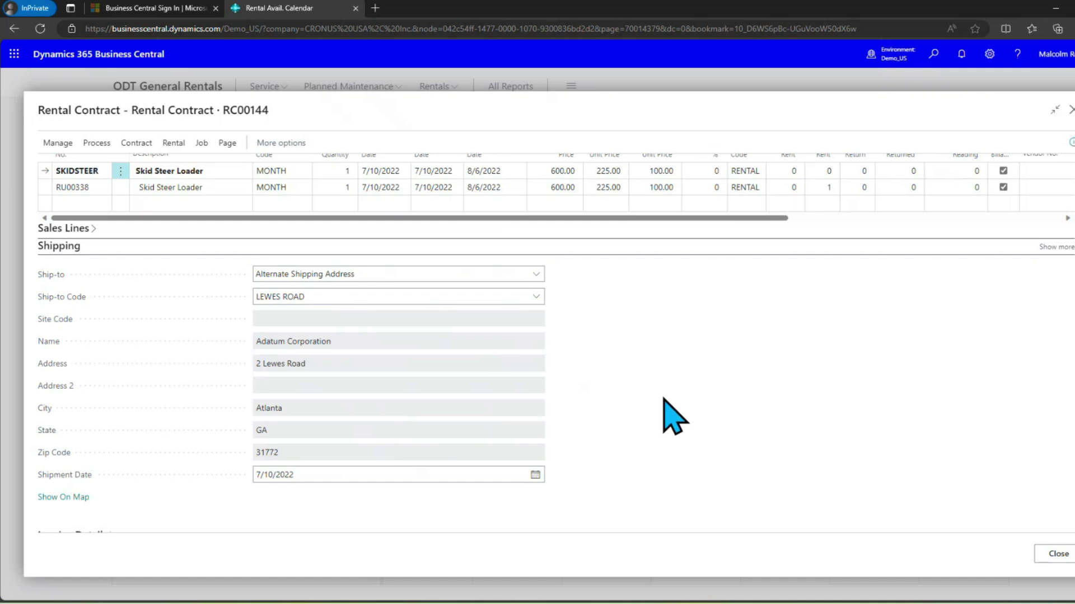
{"action": "scroll", "coordinate": [665, 414], "scroll_direction": "up", "scroll_amount": 3}
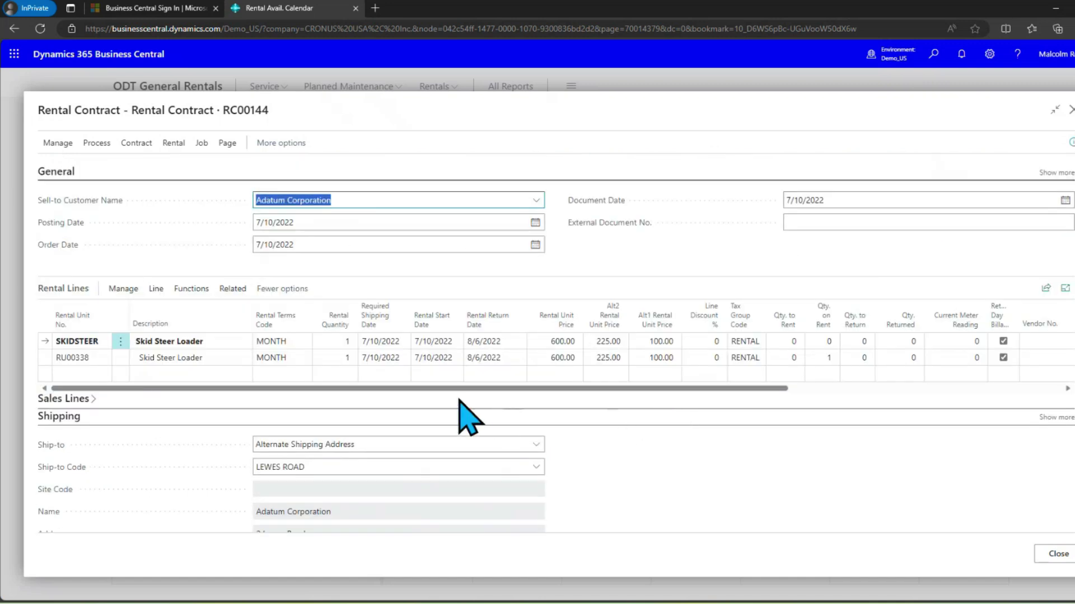